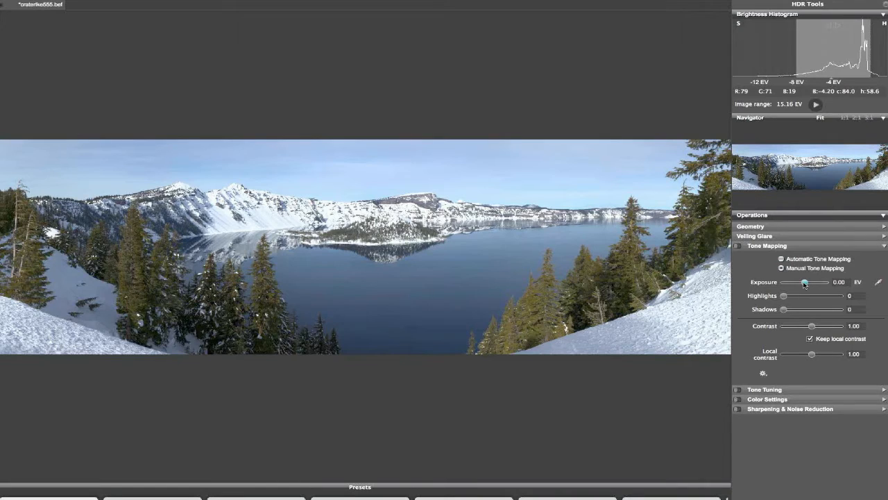
Step: Set the tone mapping exposure to -0.50 EV and the contrast to 0.88 for the lake panorama
drag(805, 284, 803, 282)
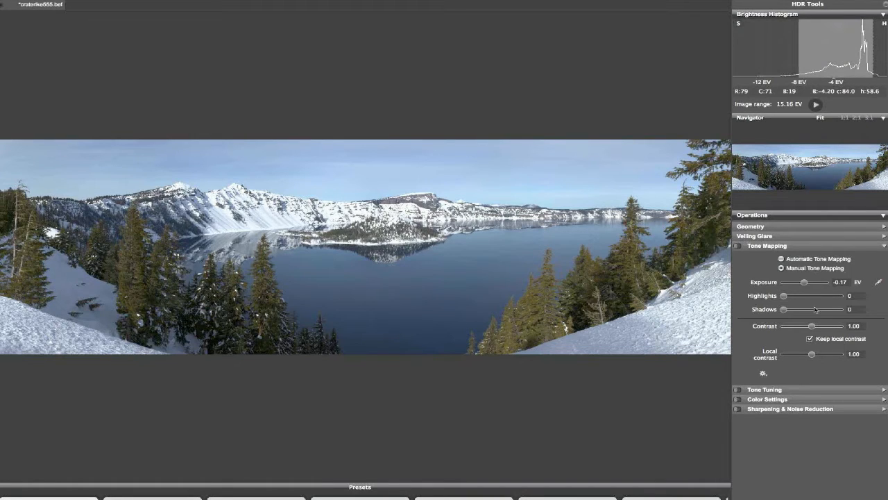
drag(804, 283, 803, 285)
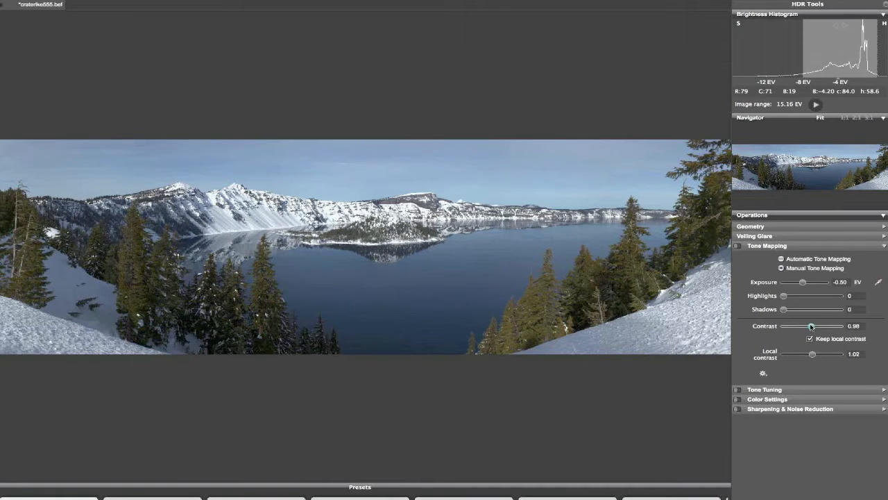
drag(812, 326, 808, 326)
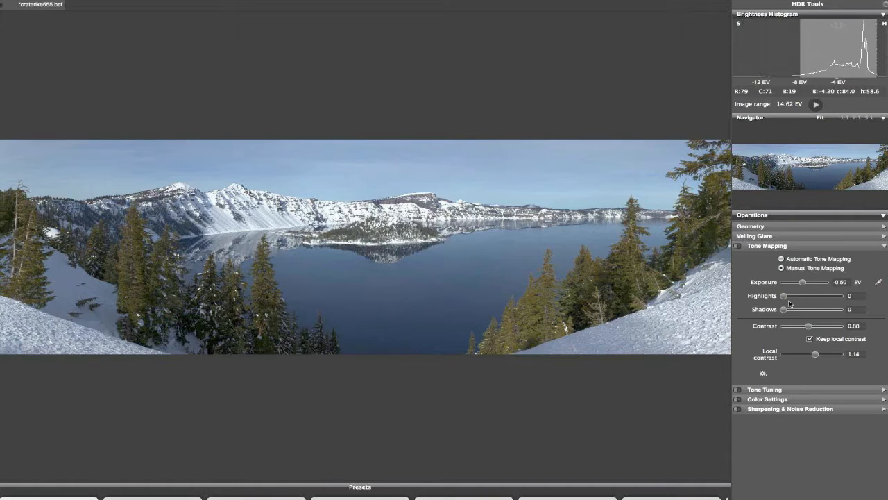
Step: Set the tone mapping highlights to 44, shadows to 58 and local contrast to 1.46, with Keep local contrast off
drag(786, 301, 799, 298)
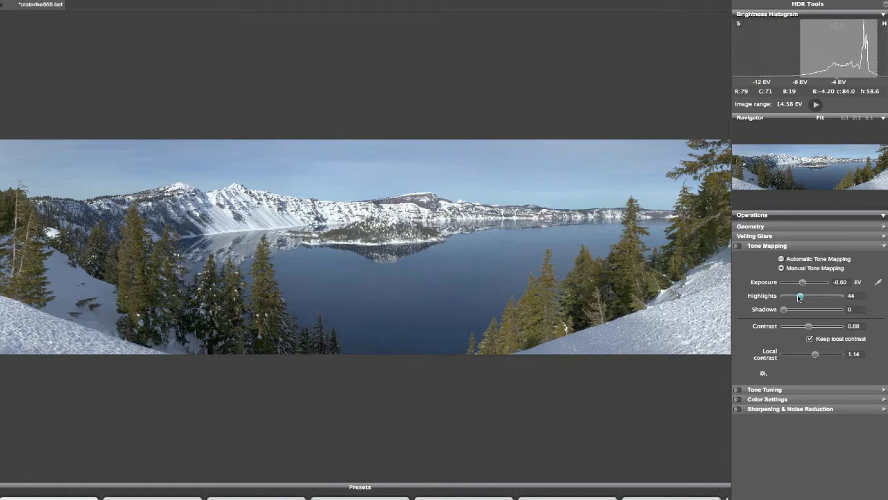
click(784, 309)
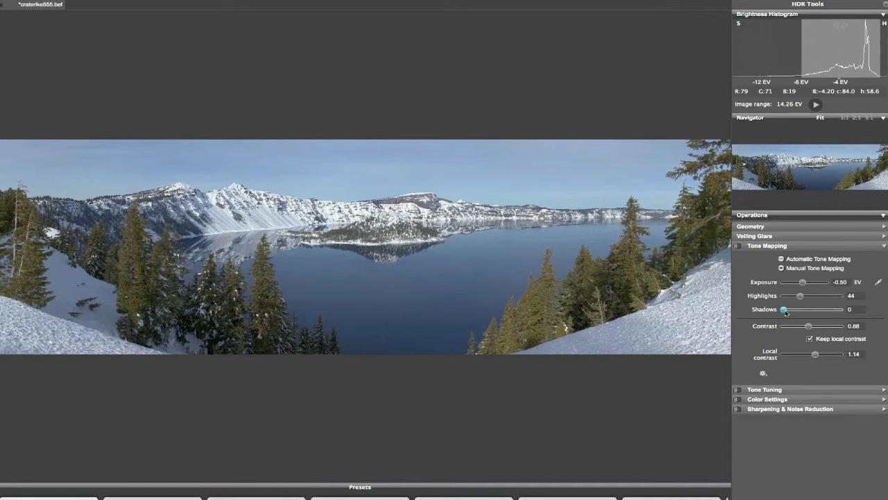
drag(787, 312, 804, 311)
drag(803, 311, 805, 310)
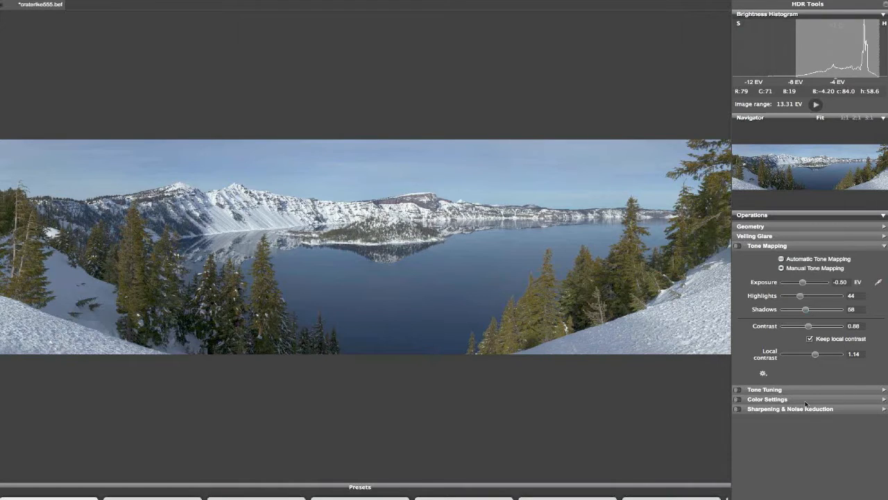
drag(815, 355, 822, 357)
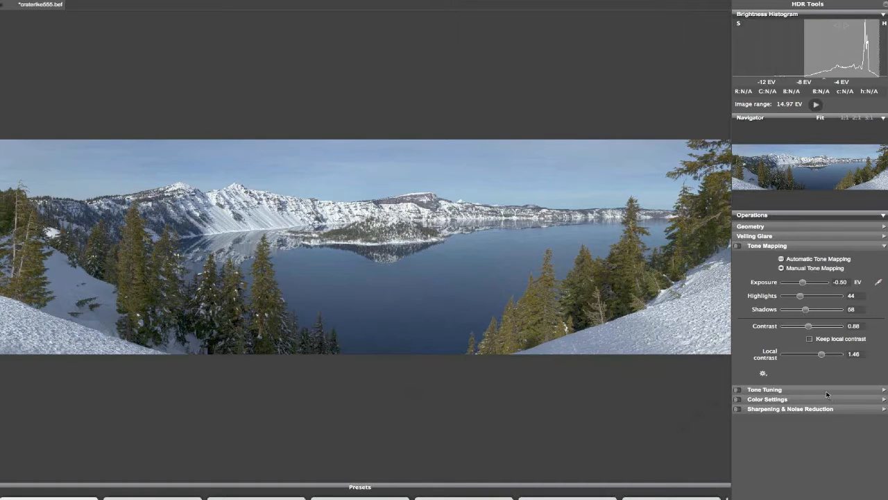
Step: Set up a Dodge brush with 0.31 EV exposure, 100 px size, 100% feather and 45% flow, with its brush mask shown
click(876, 390)
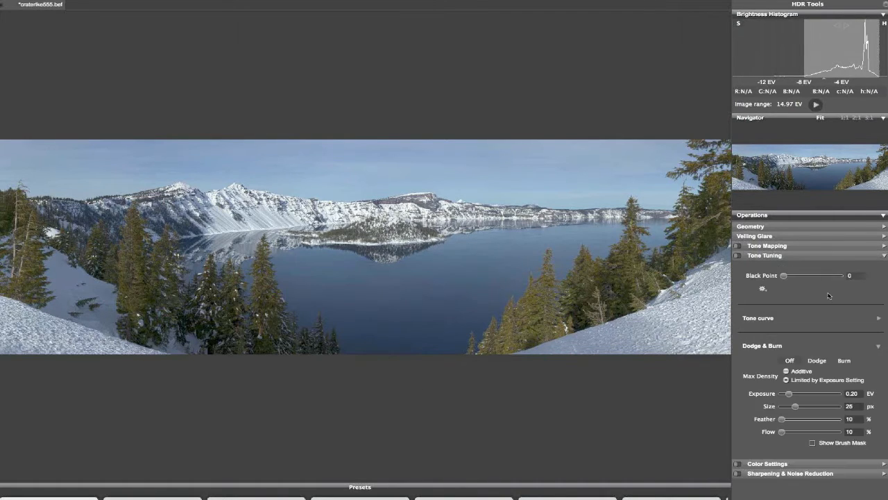
click(812, 360)
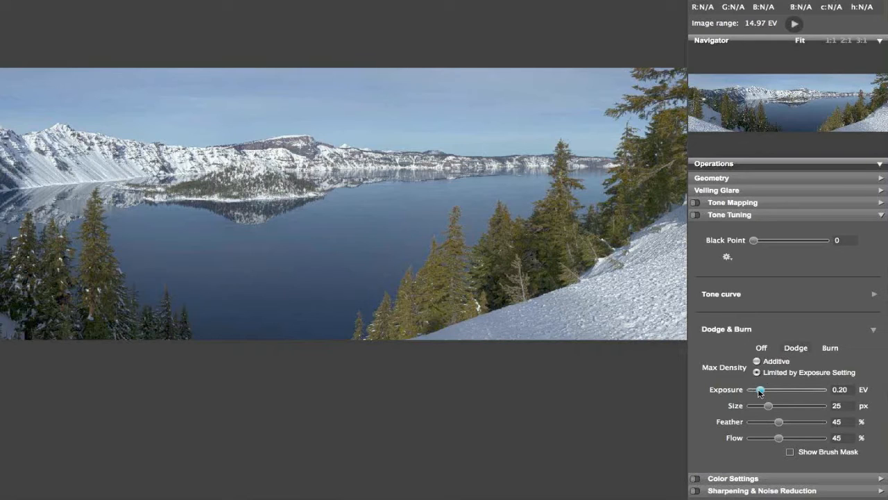
drag(760, 390, 766, 391)
click(768, 406)
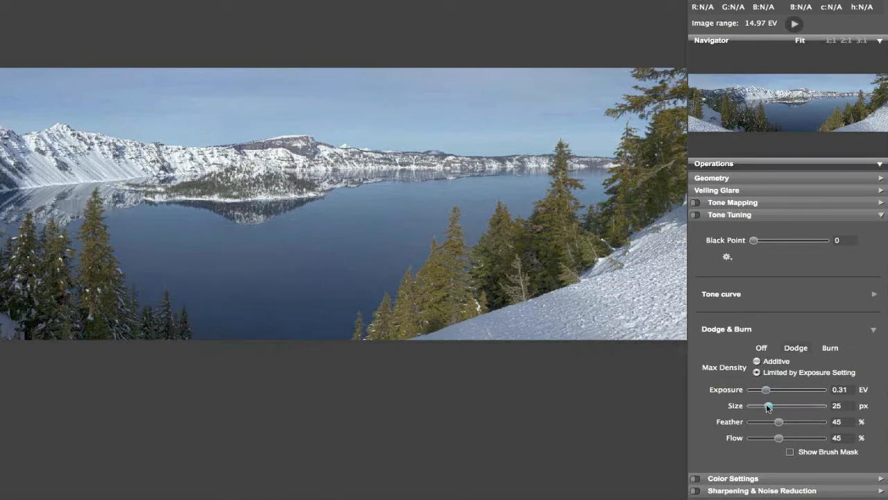
drag(768, 405, 823, 422)
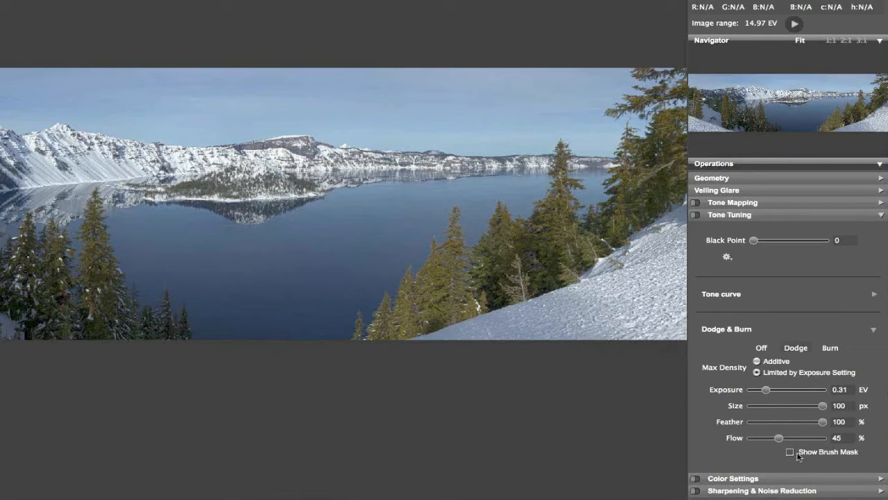
click(790, 452)
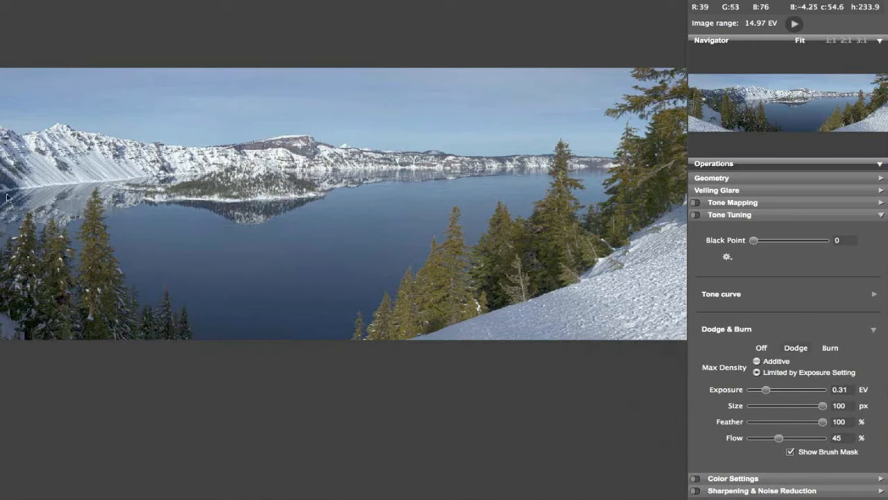
click(771, 360)
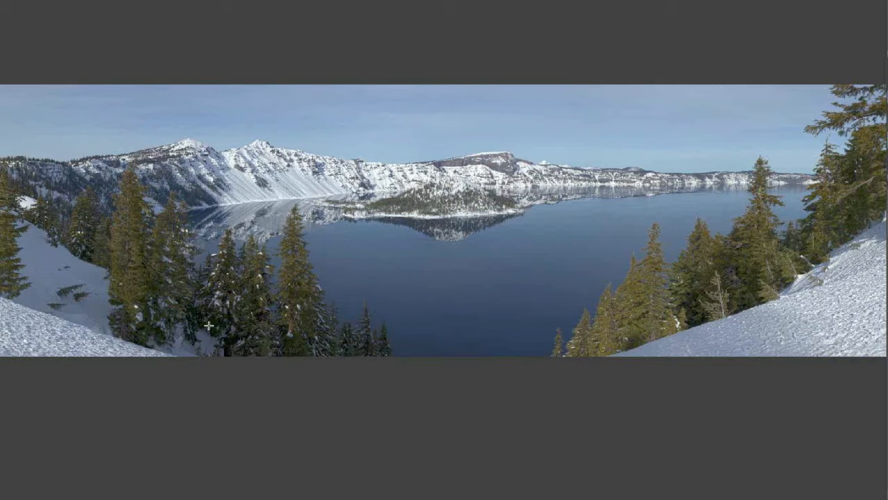
Step: Dodge the dark trees in the left foreground, and burn the distant snowy mountains and the right snow slope at -0.20 EV
mouse_move(137, 323)
mouse_down()
mouse_move(211, 338)
mouse_move(218, 328)
mouse_move(204, 313)
mouse_move(182, 310)
mouse_move(199, 305)
mouse_up()
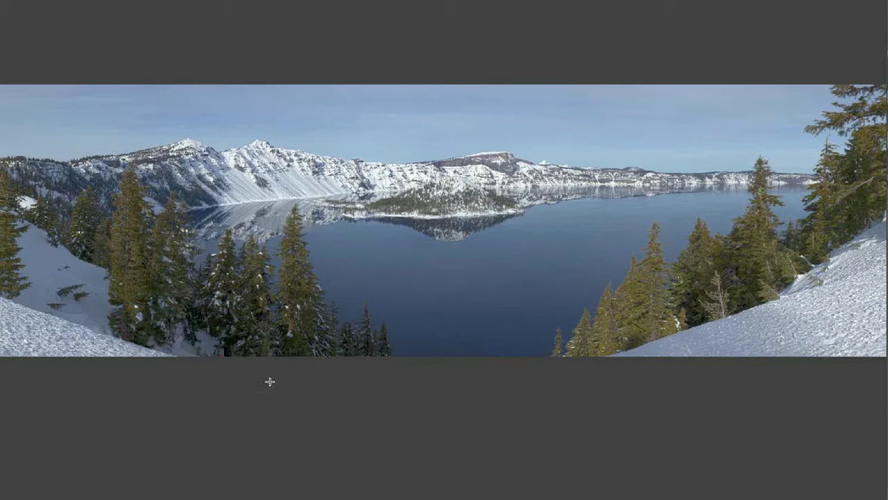
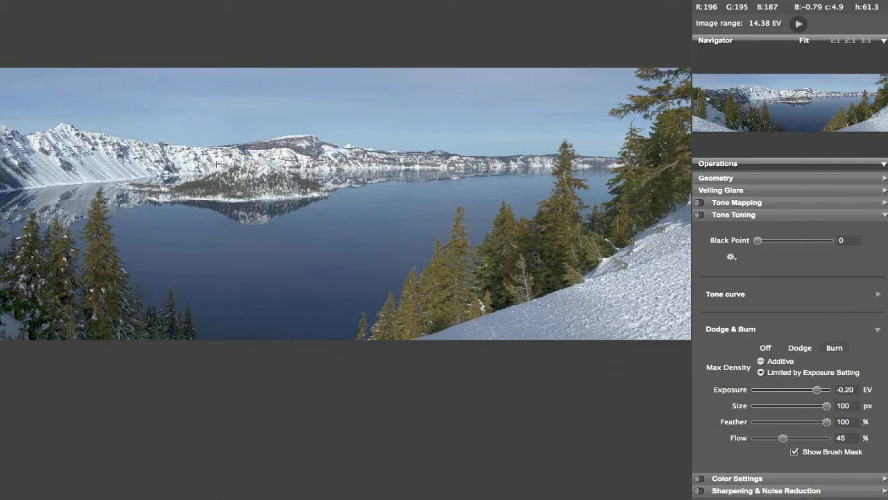
mouse_move(216, 164)
mouse_down()
mouse_move(65, 148)
mouse_move(70, 170)
mouse_move(15, 165)
mouse_up()
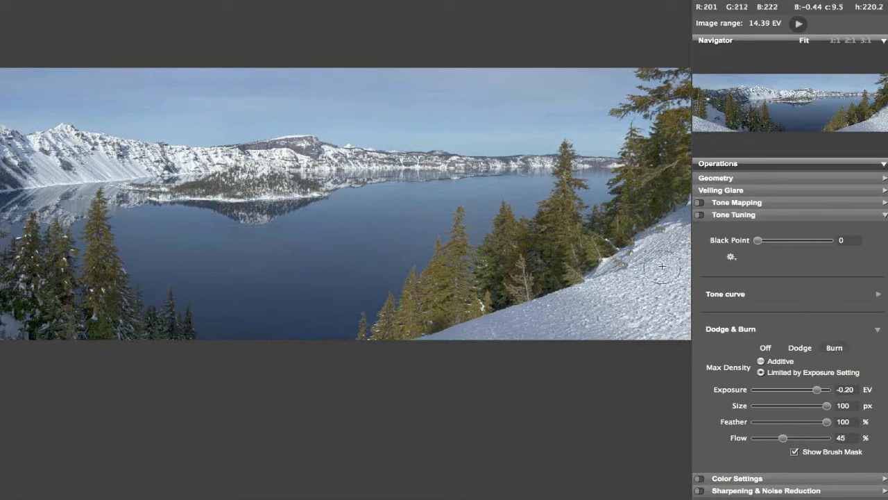
mouse_move(666, 248)
mouse_down()
mouse_move(622, 286)
mouse_move(675, 234)
mouse_move(683, 338)
mouse_move(657, 295)
mouse_move(647, 311)
mouse_move(653, 338)
mouse_move(618, 278)
mouse_up()
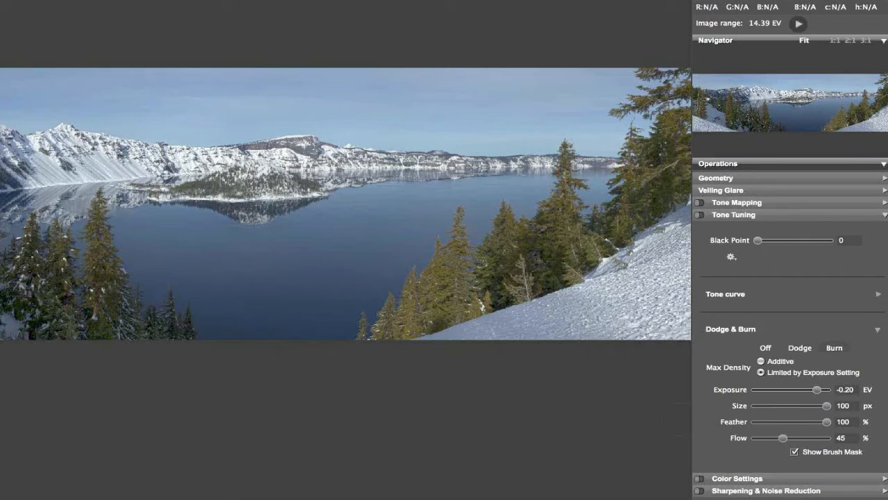
Step: Set the white balance mode to Unified Color and shift the white balance to warmth 5 and tint -1
click(808, 479)
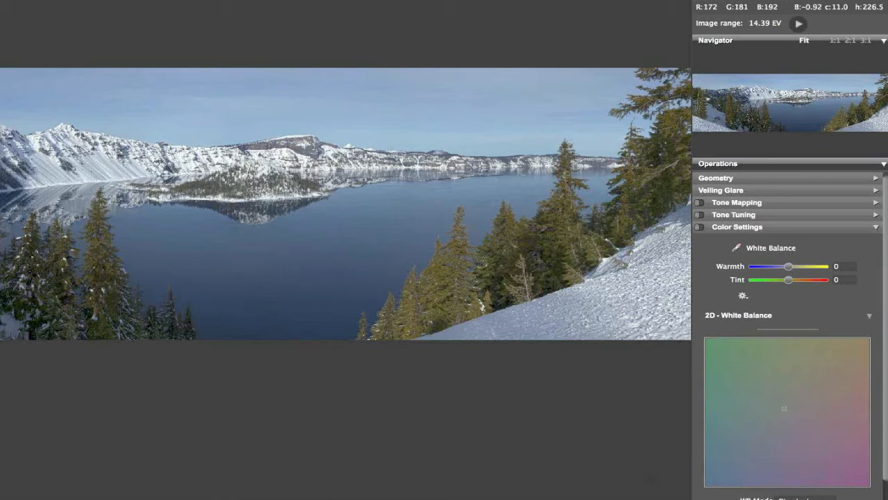
click(799, 498)
click(805, 499)
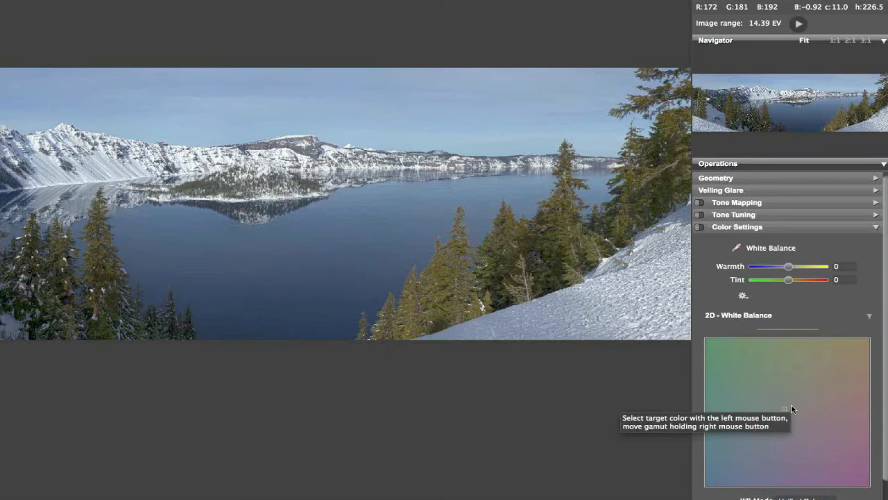
click(791, 409)
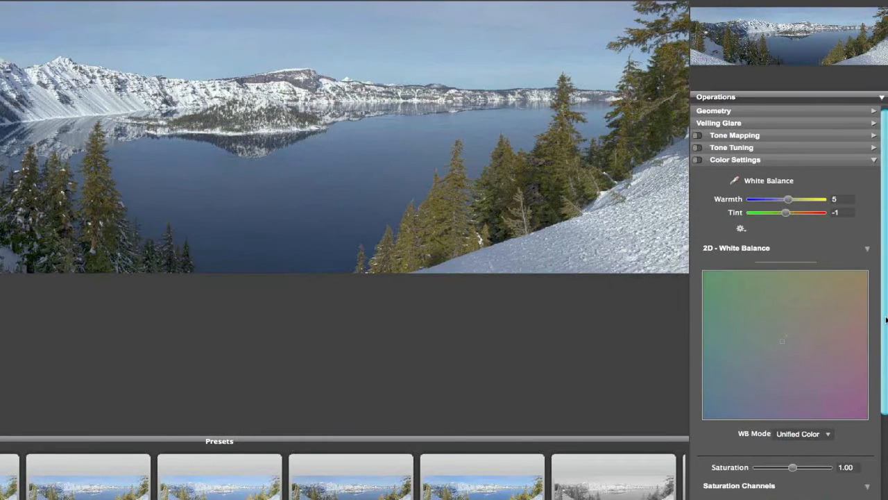
Step: Raise the saturation of the blue channel and the yellow channel to 1.17 each
scroll(885, 305, down, 5)
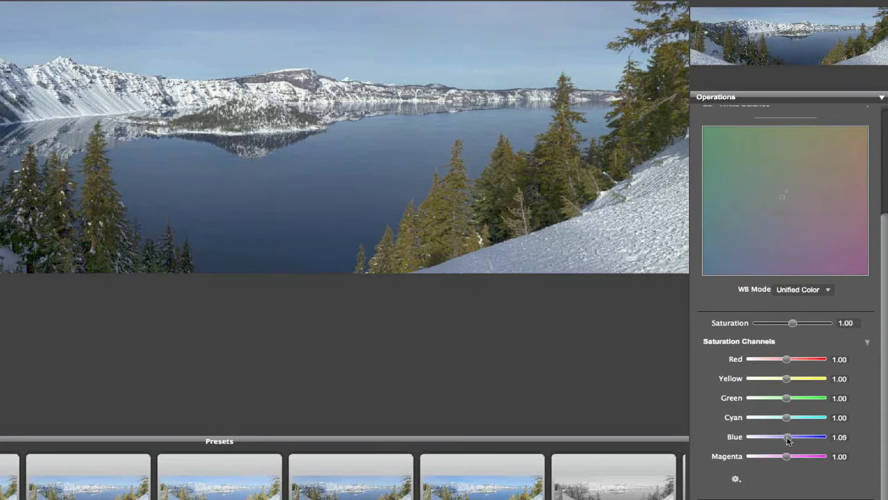
drag(788, 440, 790, 440)
click(790, 379)
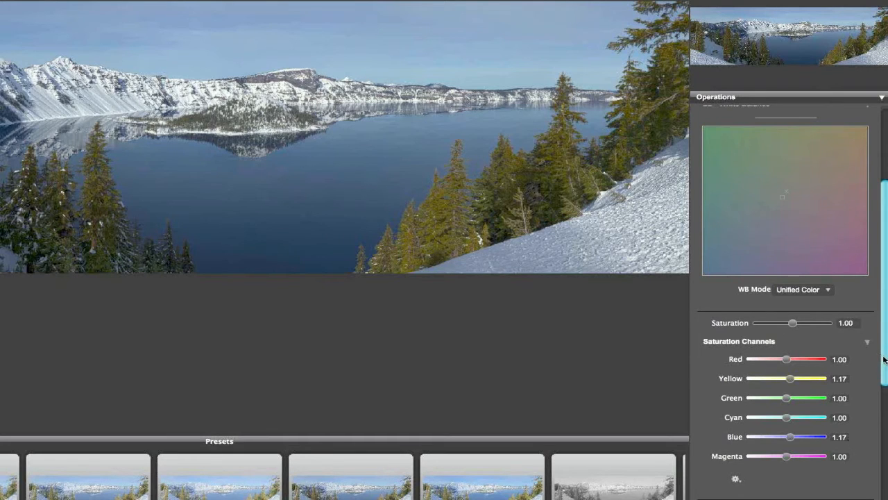
Step: Sample the trees' yellow-green as the Color Tuning source colour and set its exposure to 0.17 EV
drag(885, 359, 885, 363)
scroll(824, 339, down, 5)
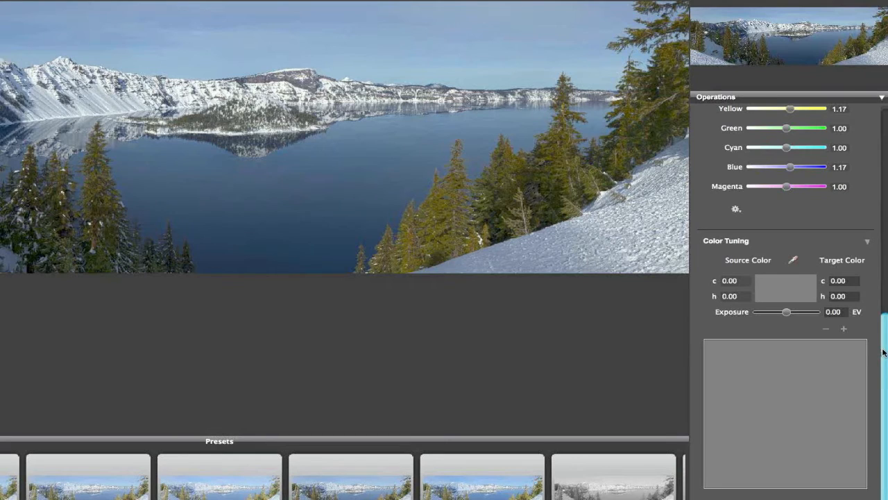
click(793, 262)
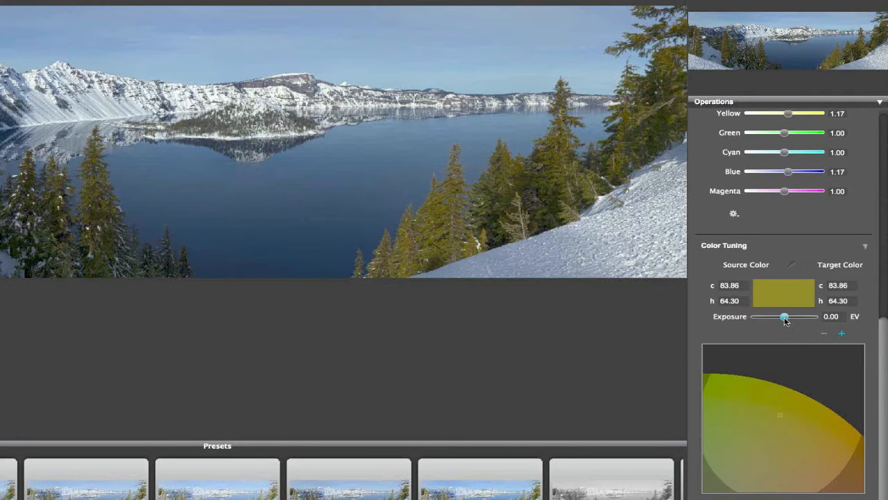
drag(785, 320, 786, 319)
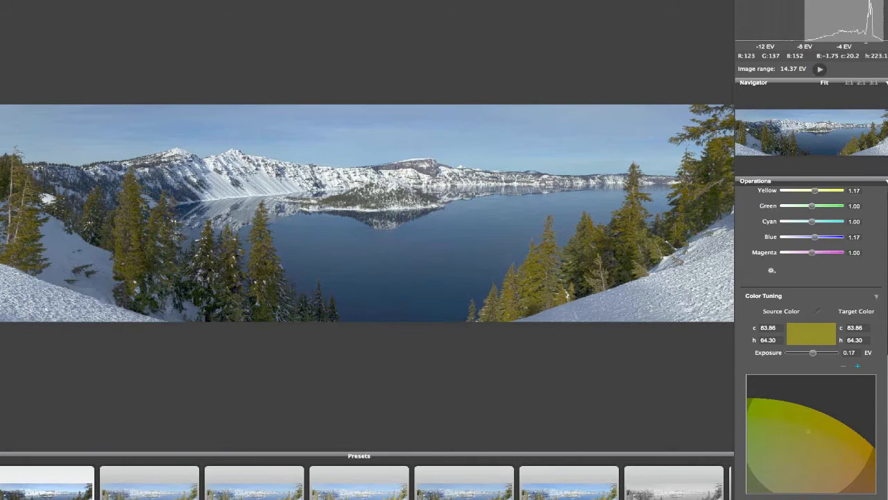
Step: Enable dark noise and brightness noise reduction, keeping the -7.00 EV dark noise threshold and 3.00 px brightness radius
scroll(842, 356, down, 8)
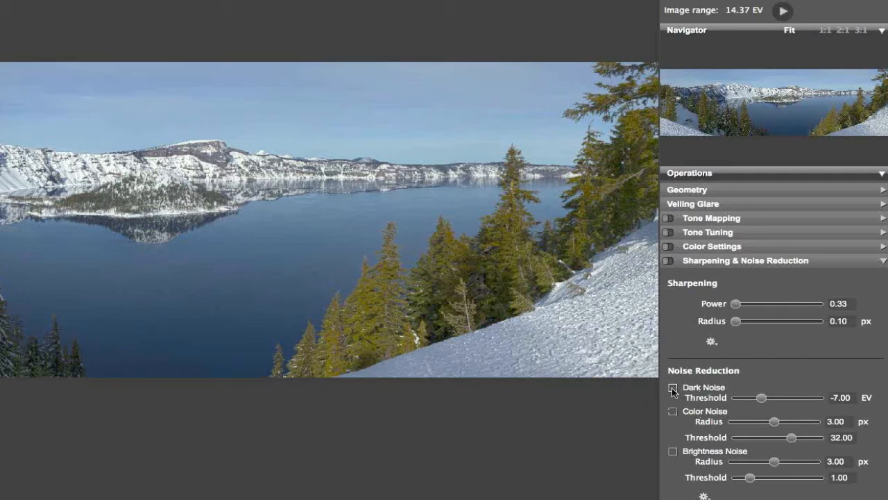
click(673, 390)
click(674, 452)
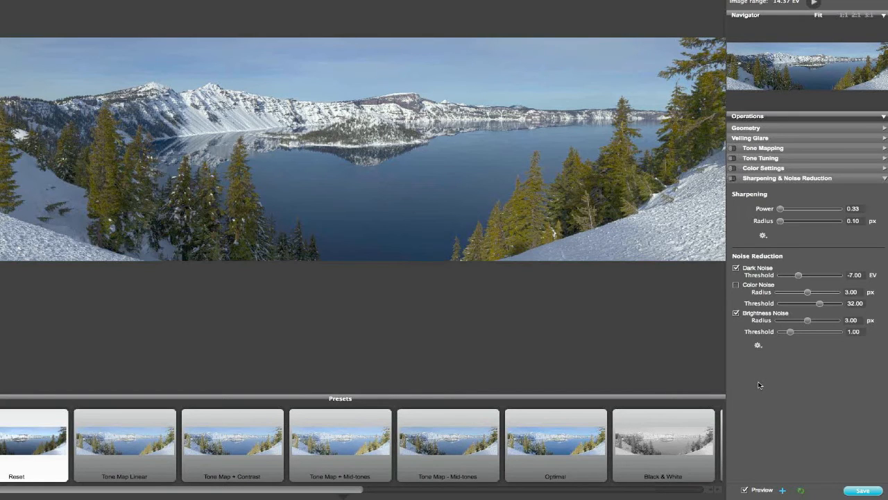
click(874, 491)
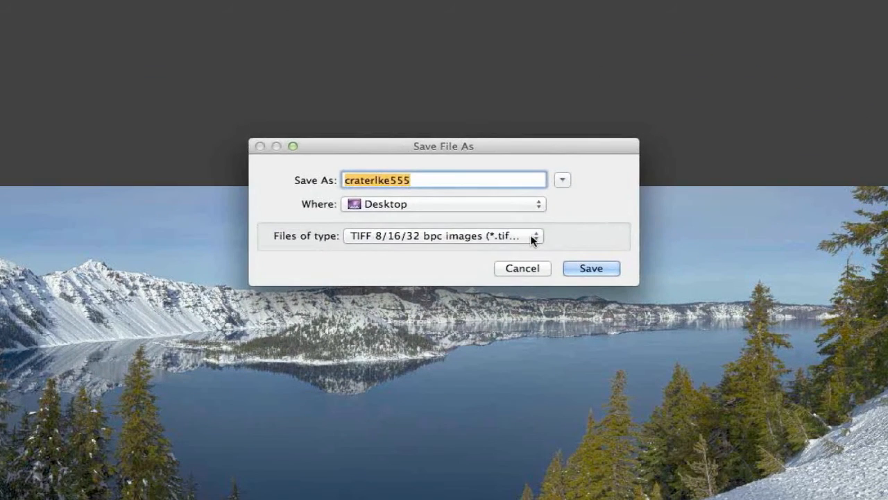
click(533, 236)
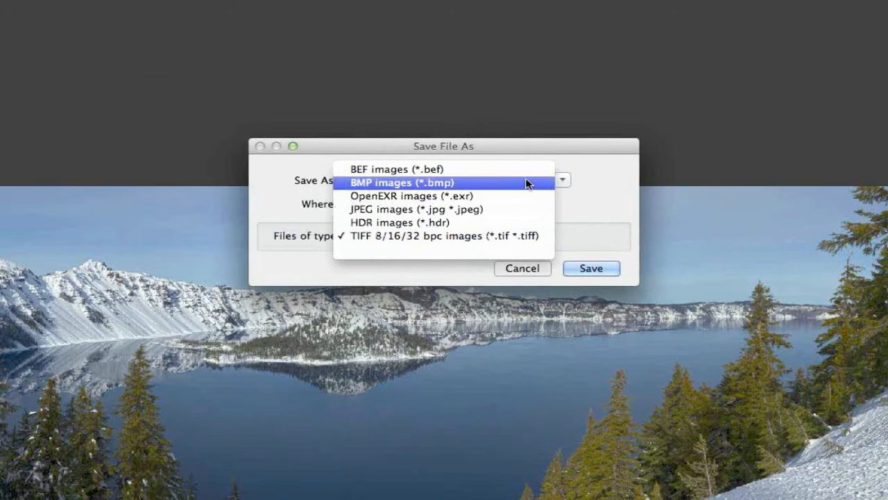
click(523, 174)
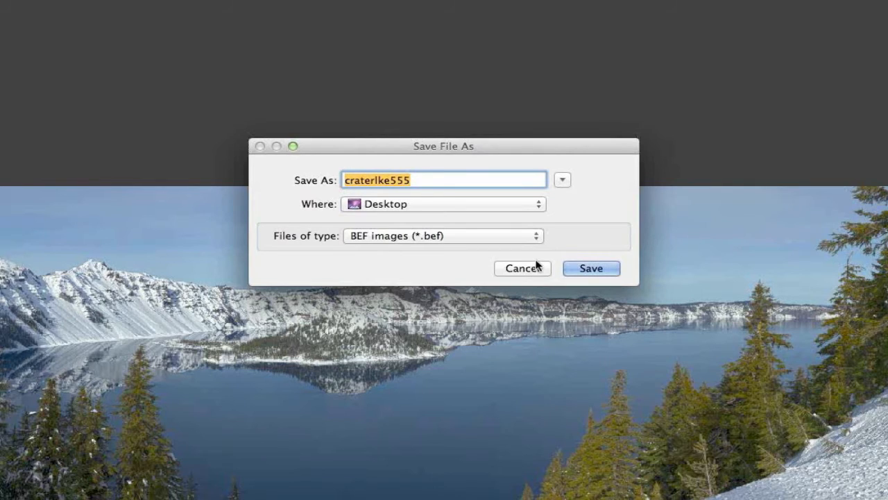
click(537, 264)
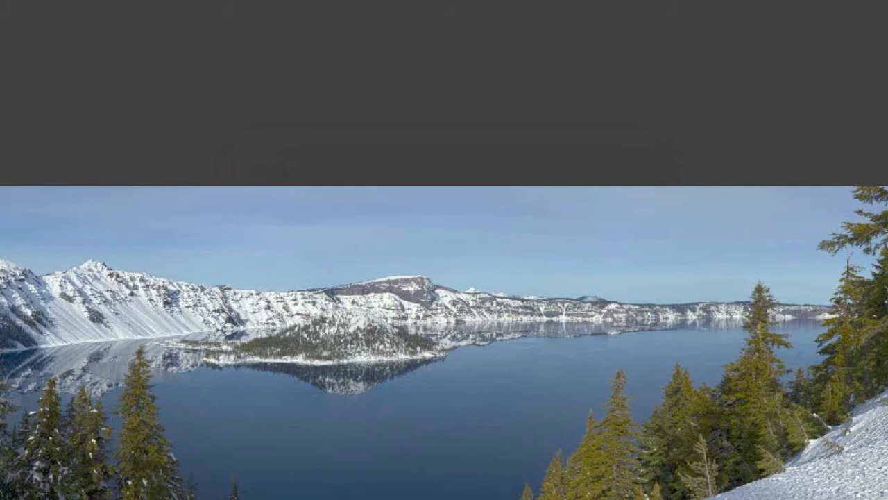
key(shift+super+s)
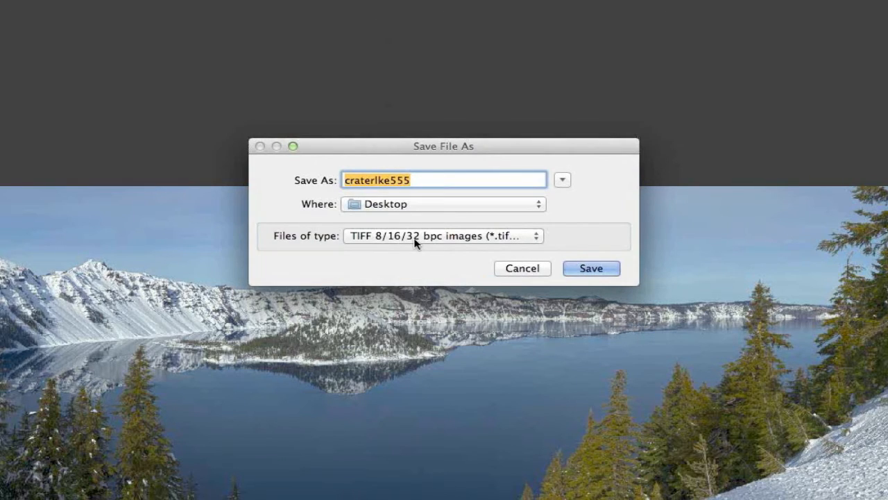
click(521, 268)
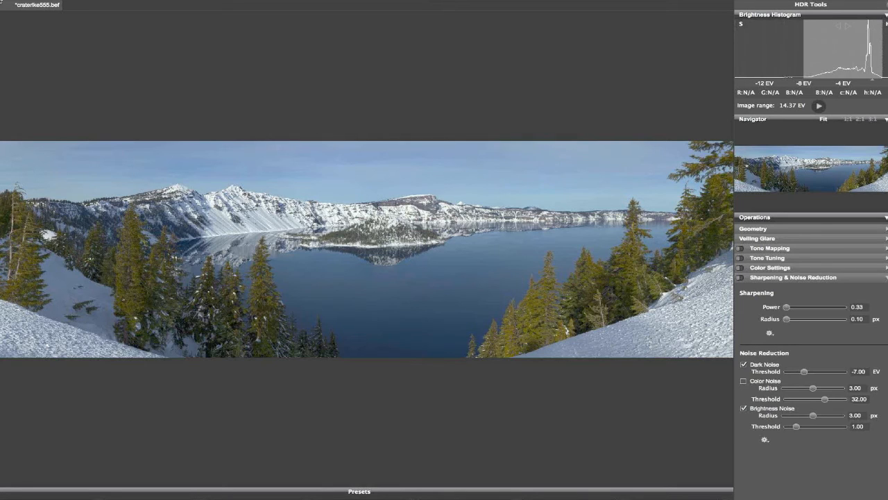
Step: Inspect the panorama's detail at 1:1 magnification, from the island to the snowy mountains on the left
click(356, 280)
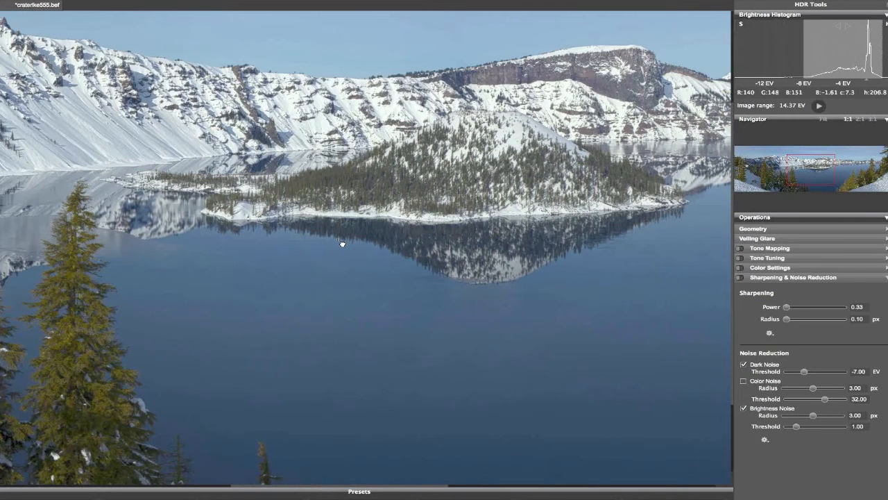
drag(343, 243, 602, 375)
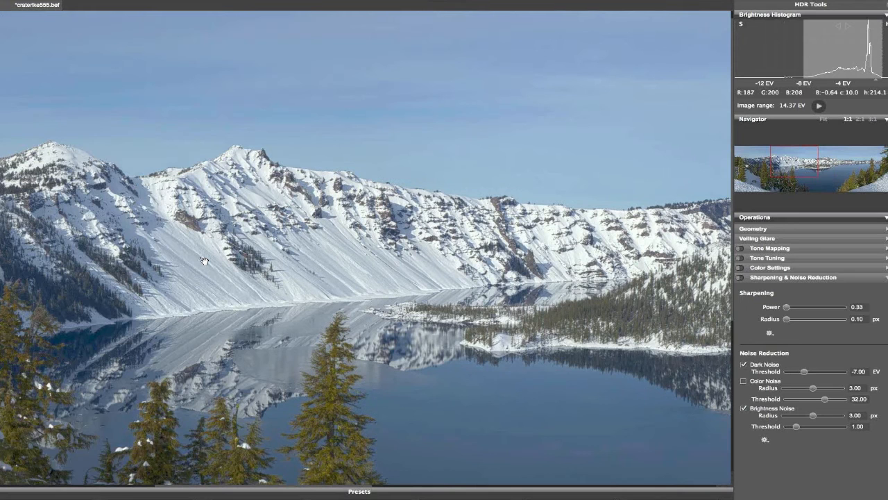
Step: Examine the snowy ridge, foreground trees, snow slopes and lake surface across the panorama at 1:1 magnification
drag(203, 261, 355, 264)
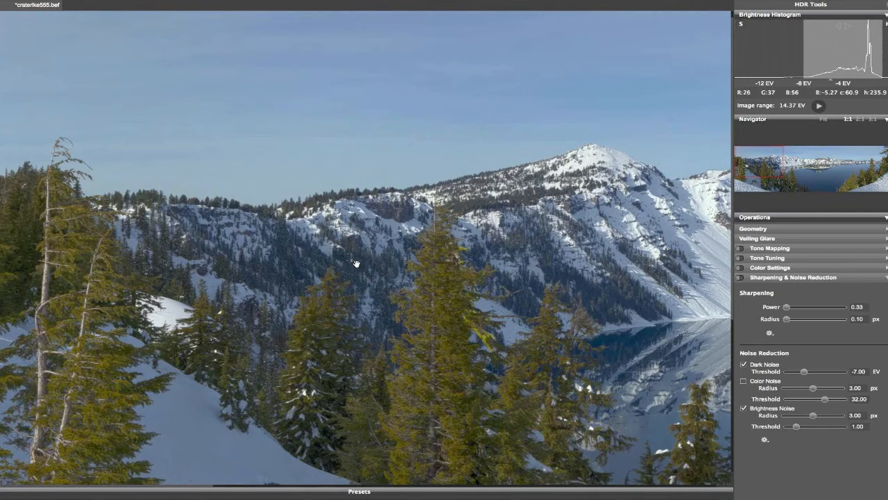
drag(355, 264, 373, 263)
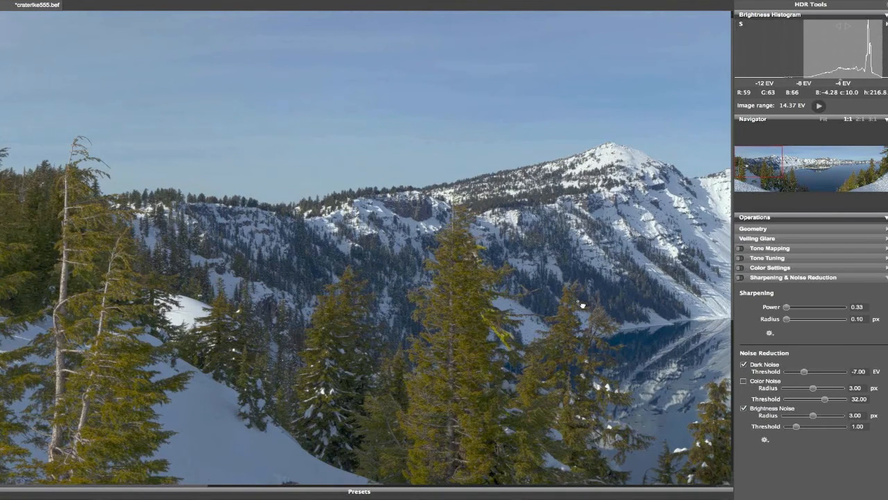
scroll(582, 305, down, 5)
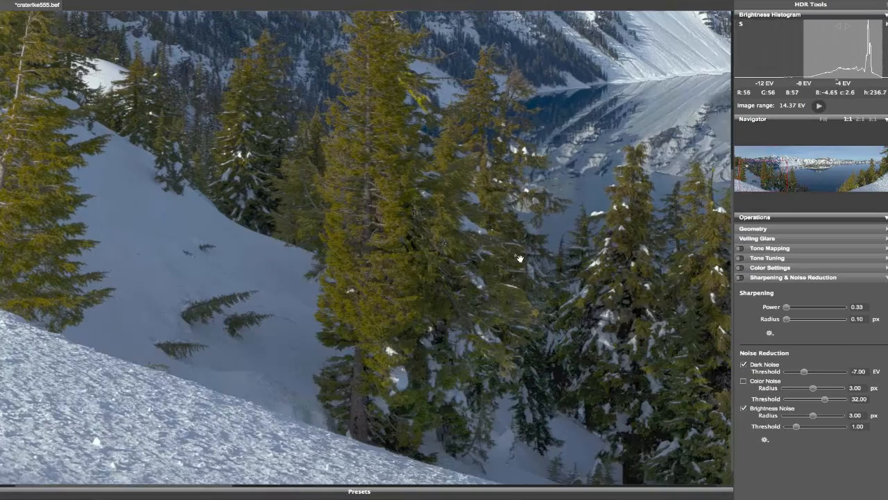
scroll(519, 259, up, 5)
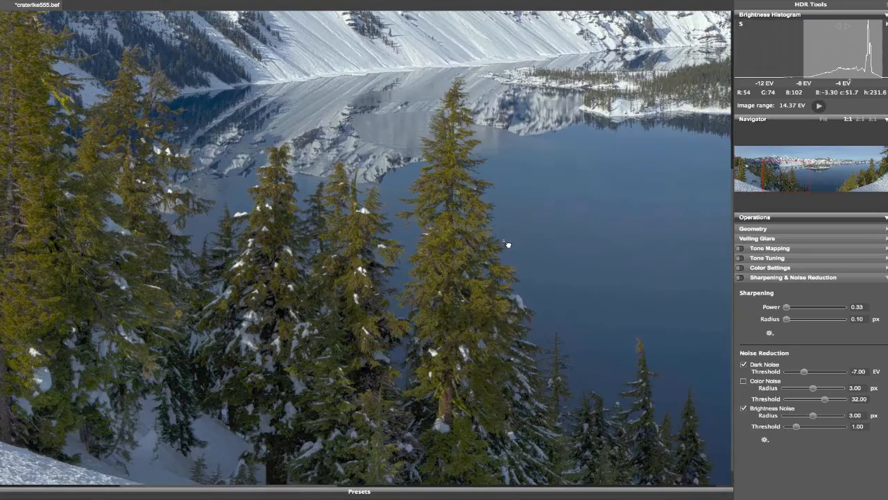
drag(508, 244, 30, 178)
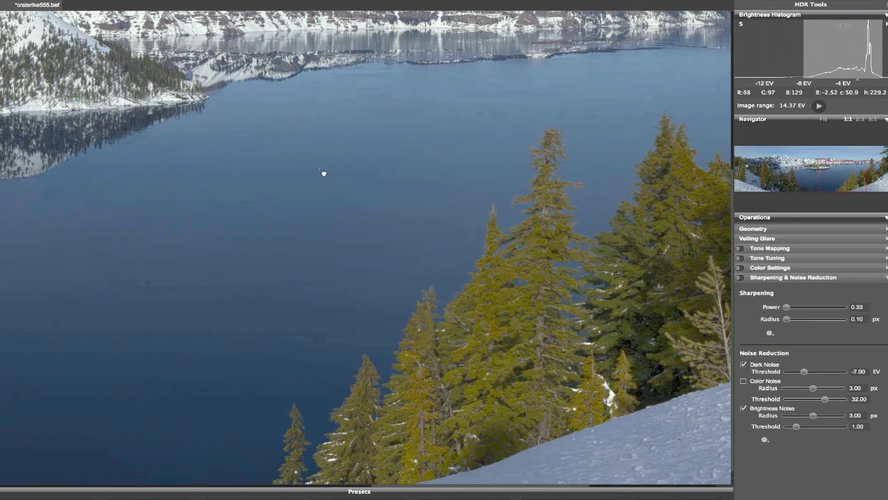
drag(324, 173, 110, 225)
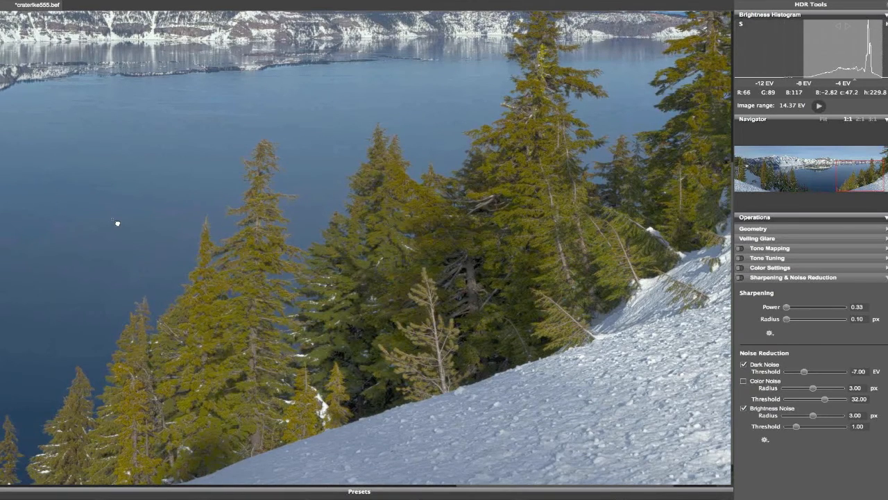
drag(118, 223, 488, 347)
Step: Close the panorama craterlke555.bef without saving its changes
key(super+w)
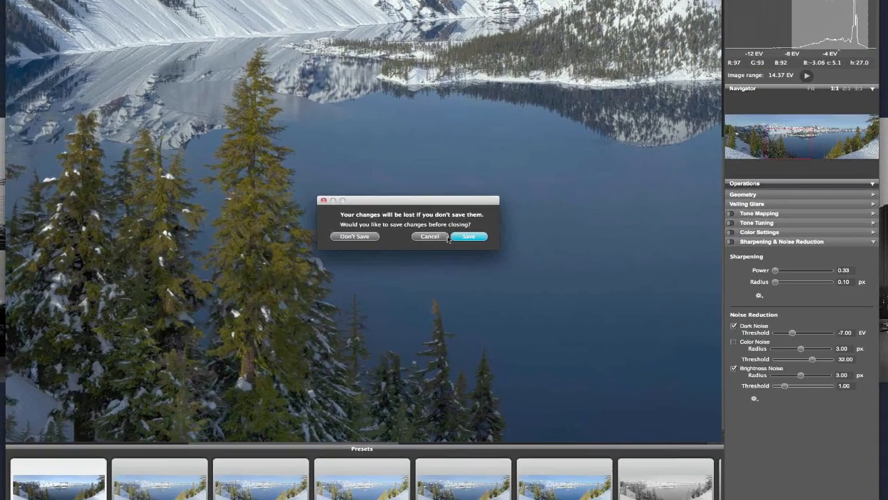
click(370, 239)
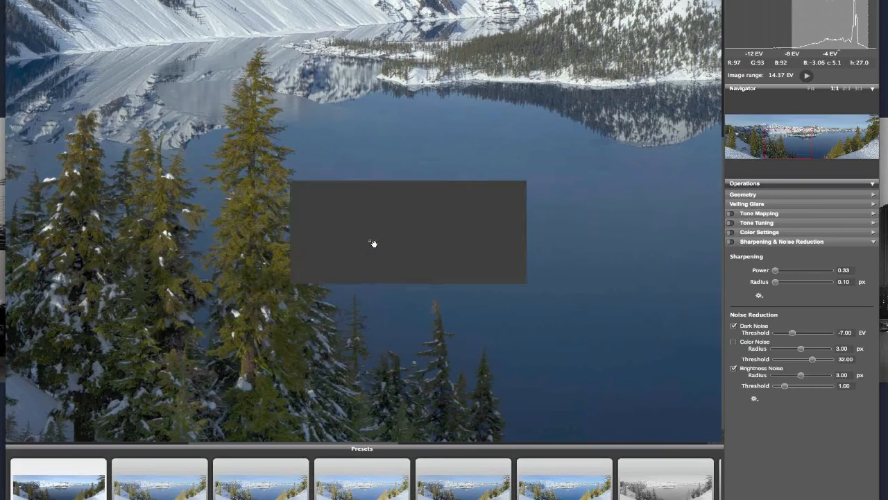